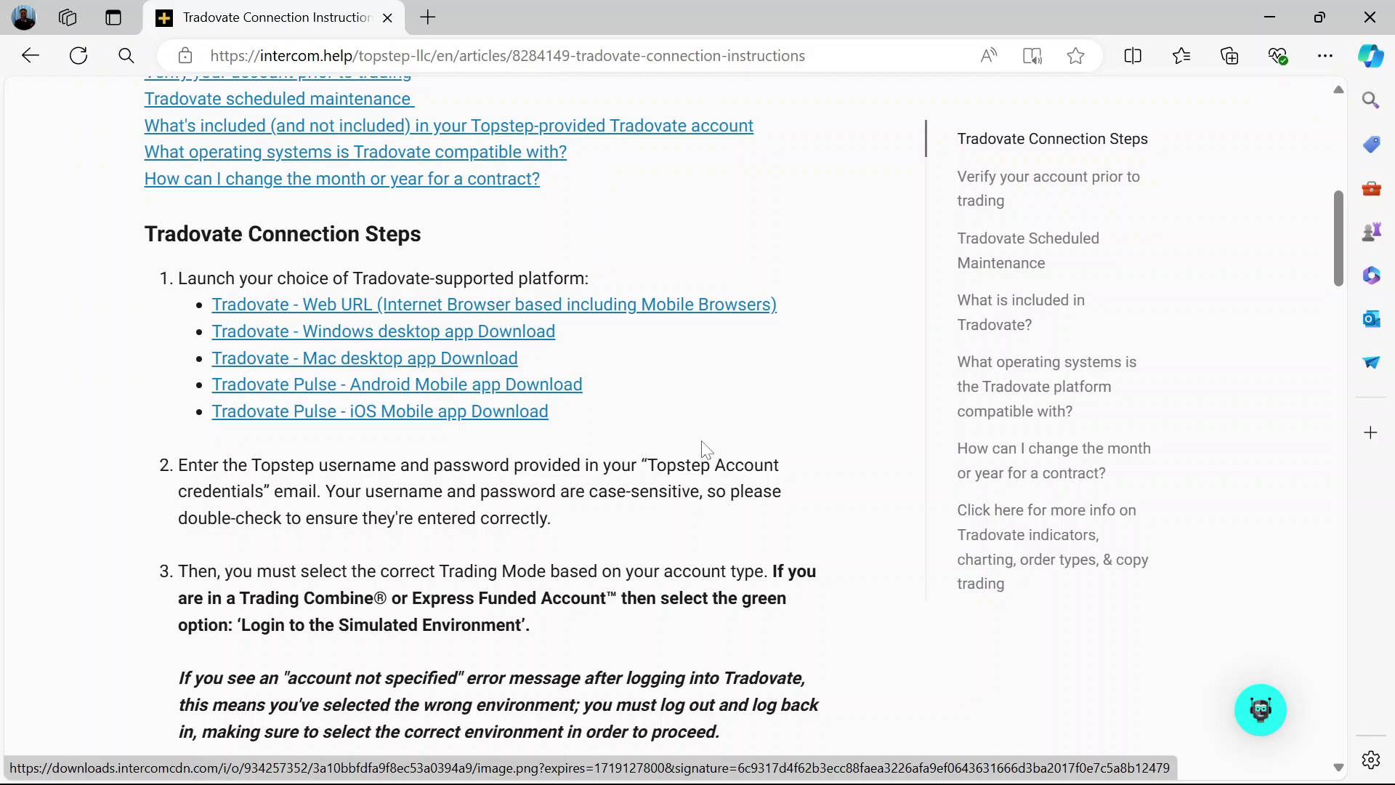
pyautogui.scroll(-1, 702, 449)
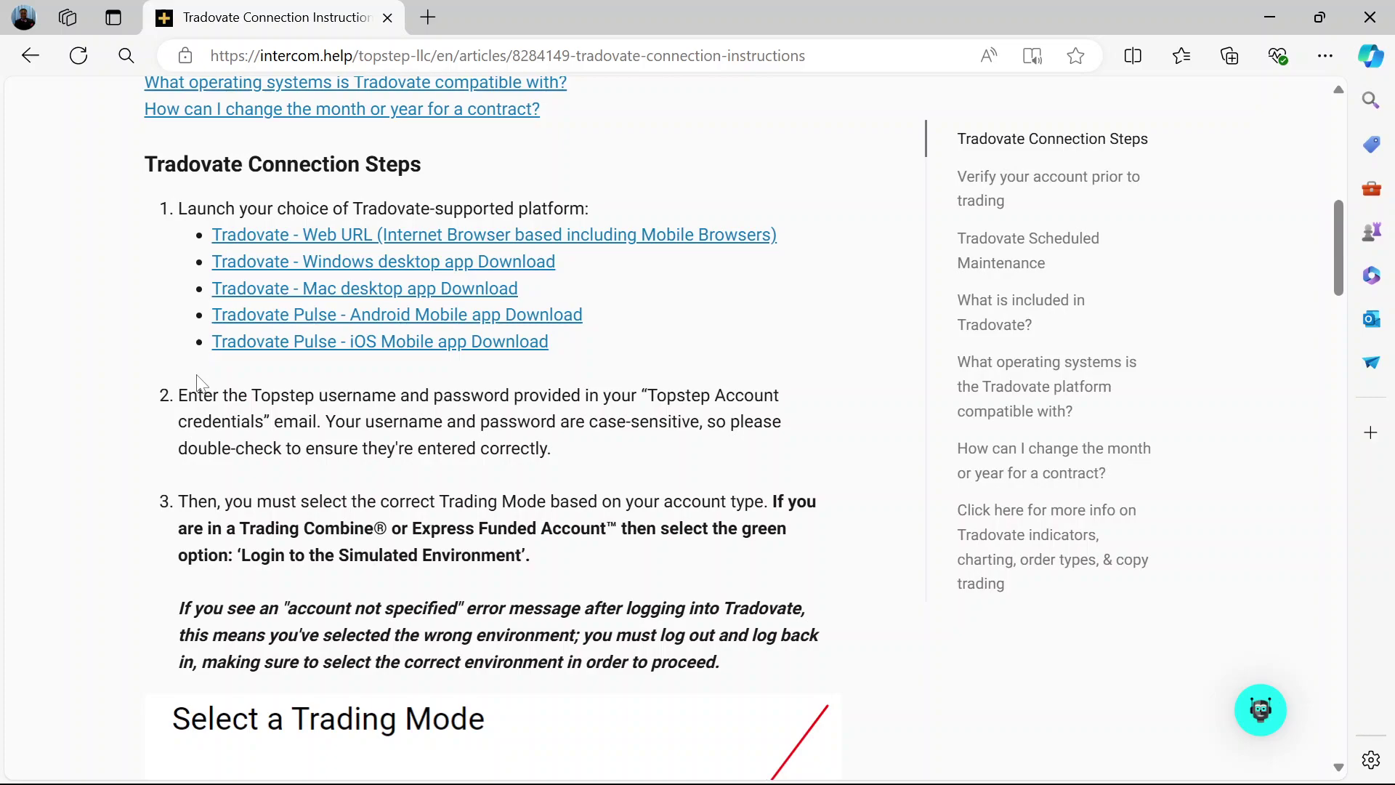
pyautogui.scroll(-1, 197, 379)
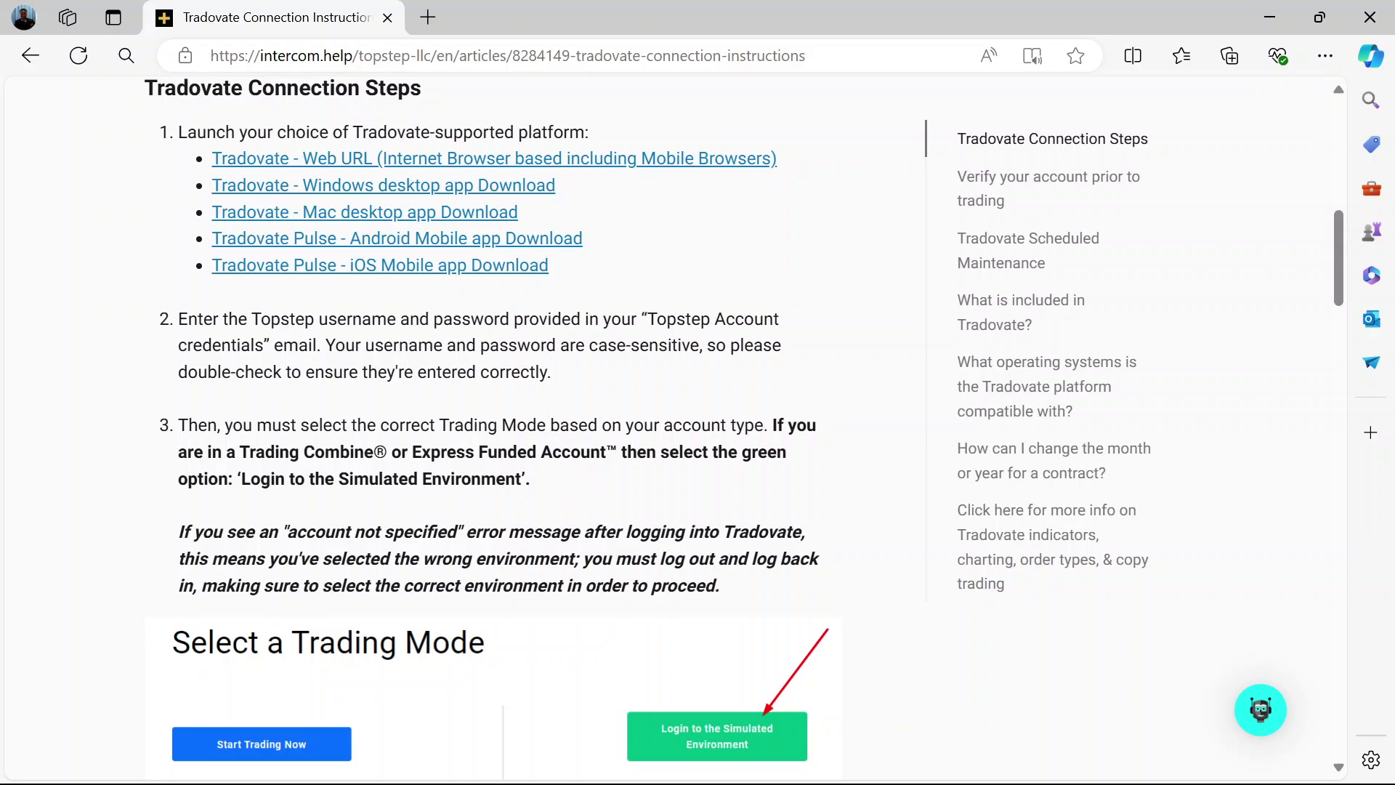
pyautogui.scroll(-2, 491, 435)
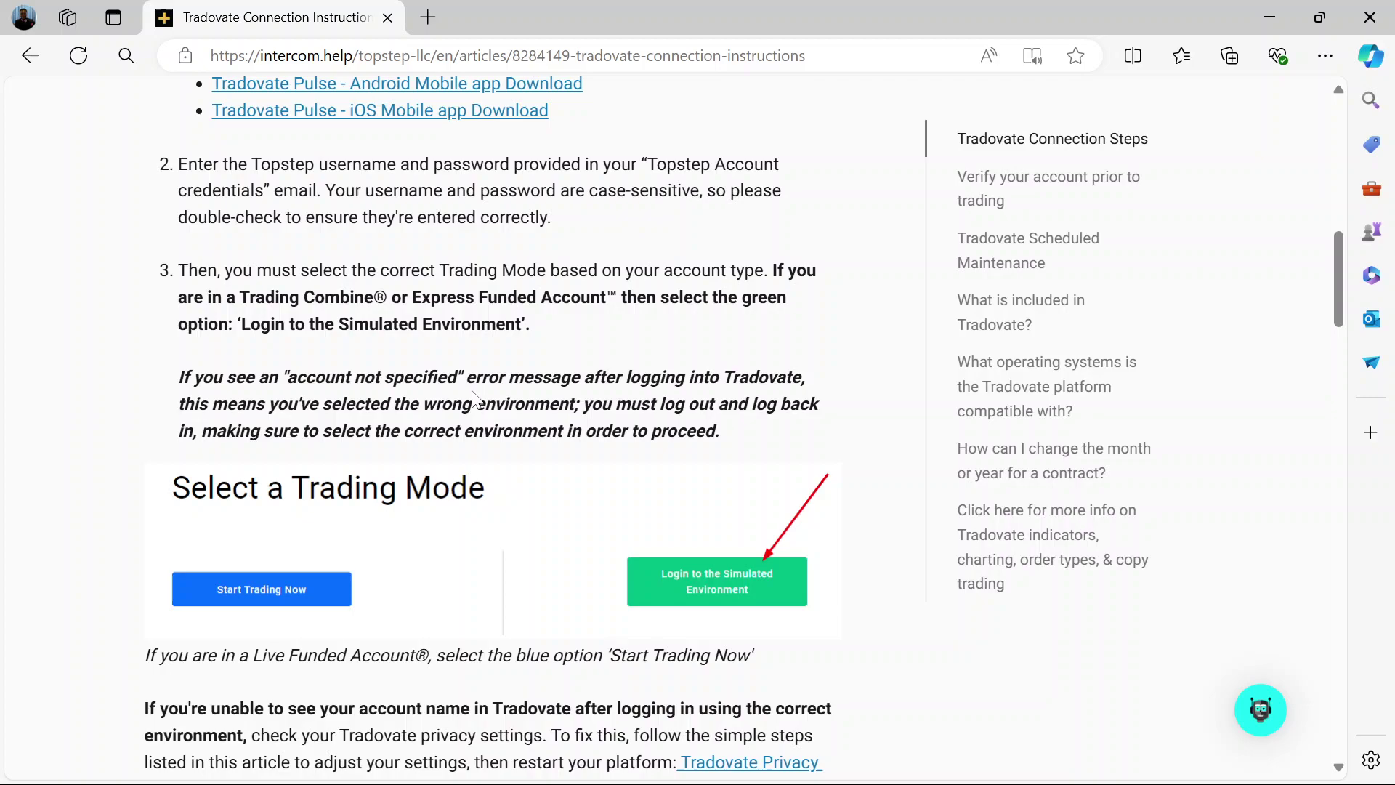
pyautogui.scroll(-2, 474, 399)
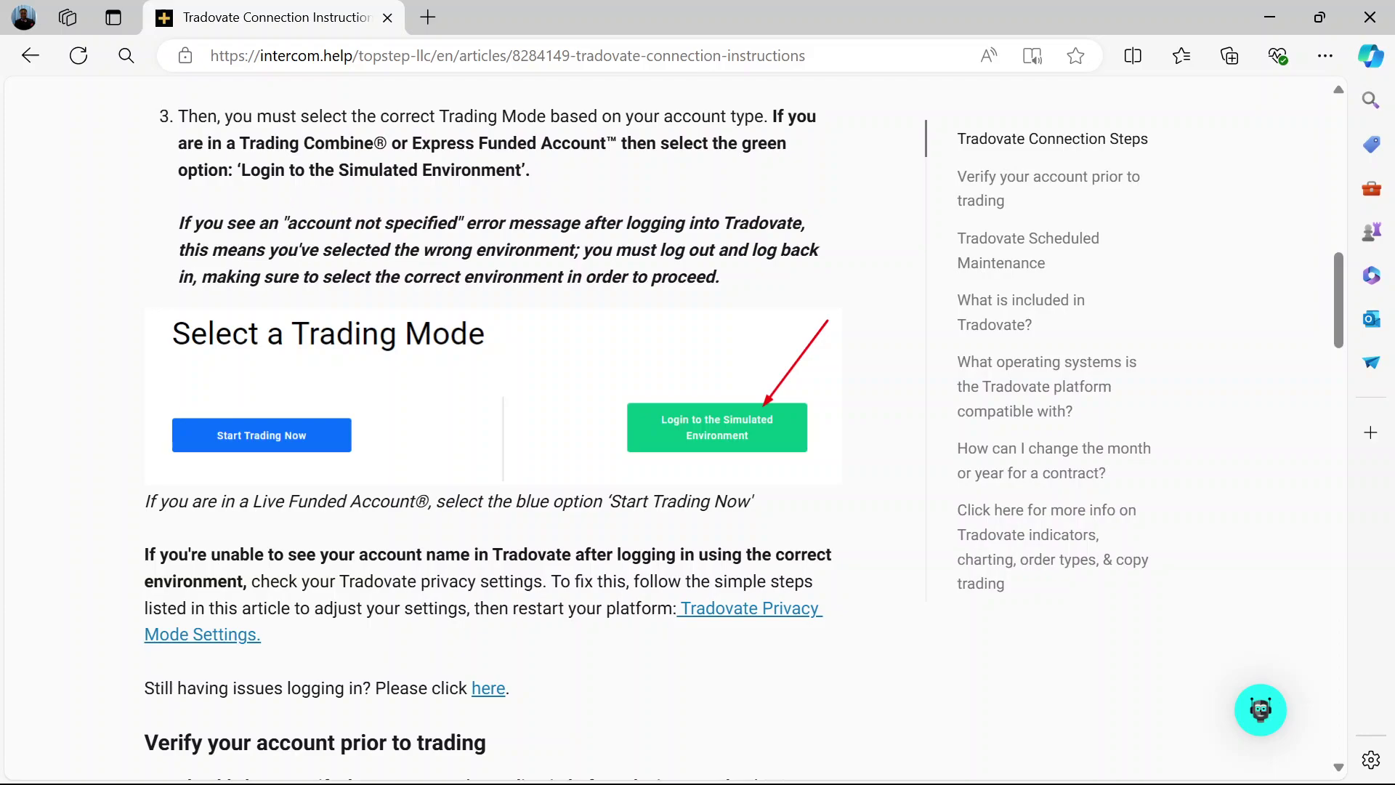
pyautogui.moveTo(675, 584)
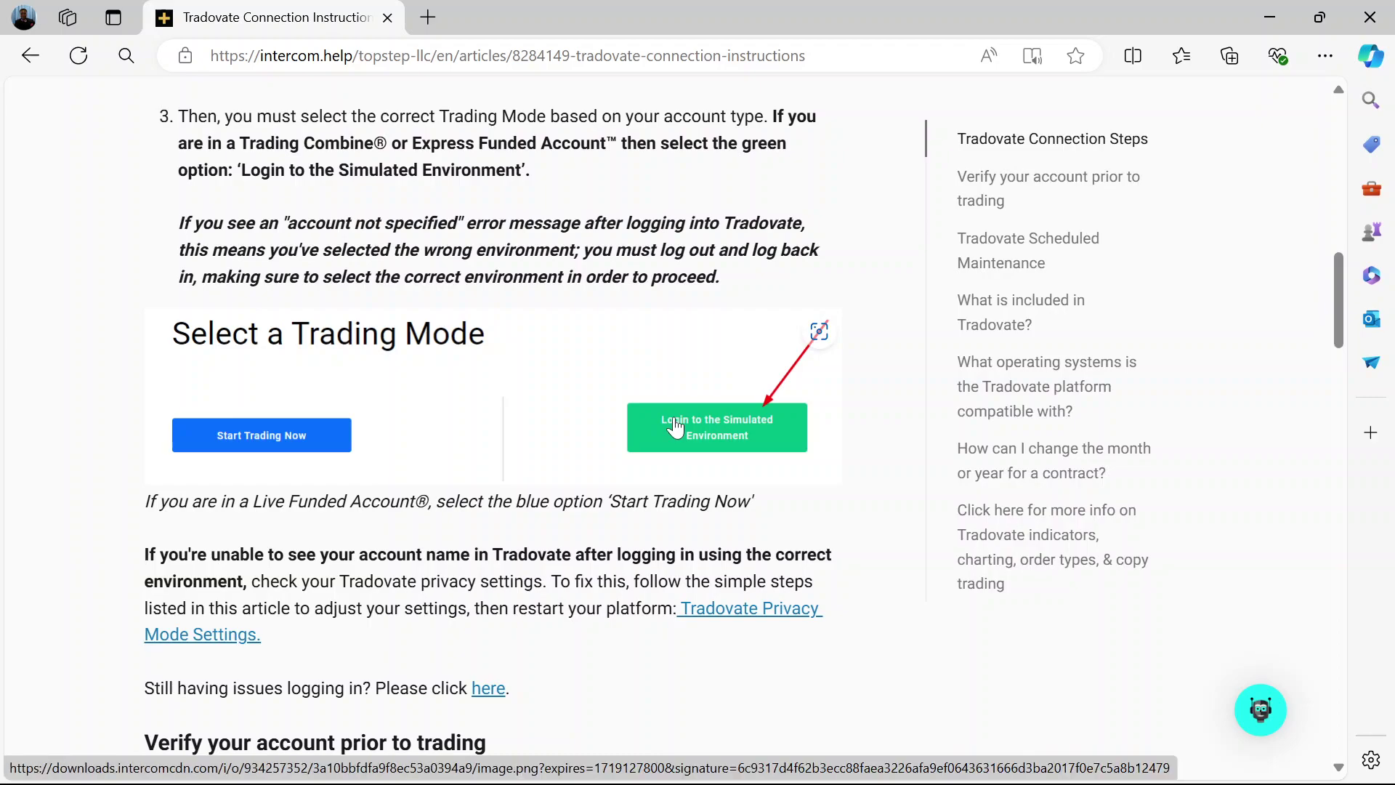
pyautogui.scroll(-1, 675, 428)
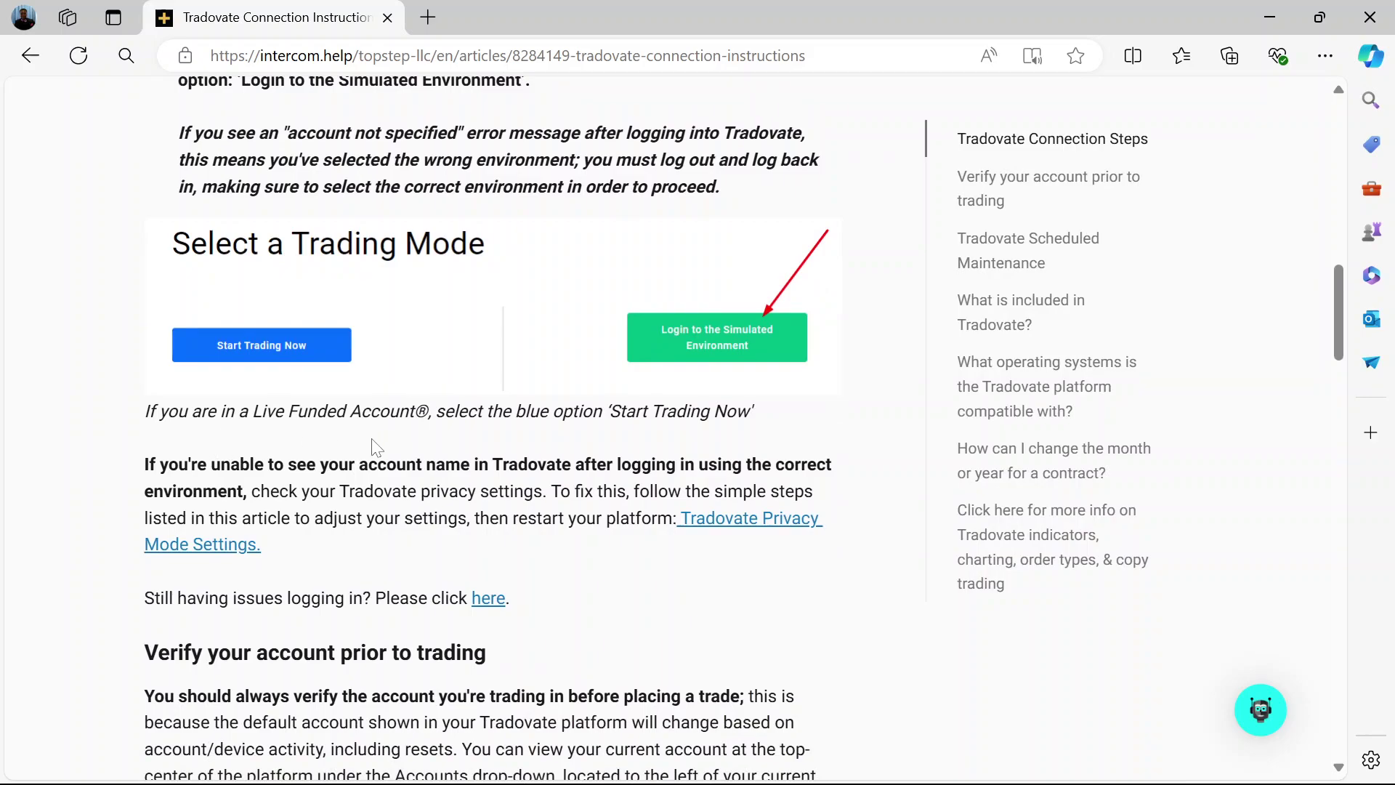
pyautogui.scroll(1, 372, 447)
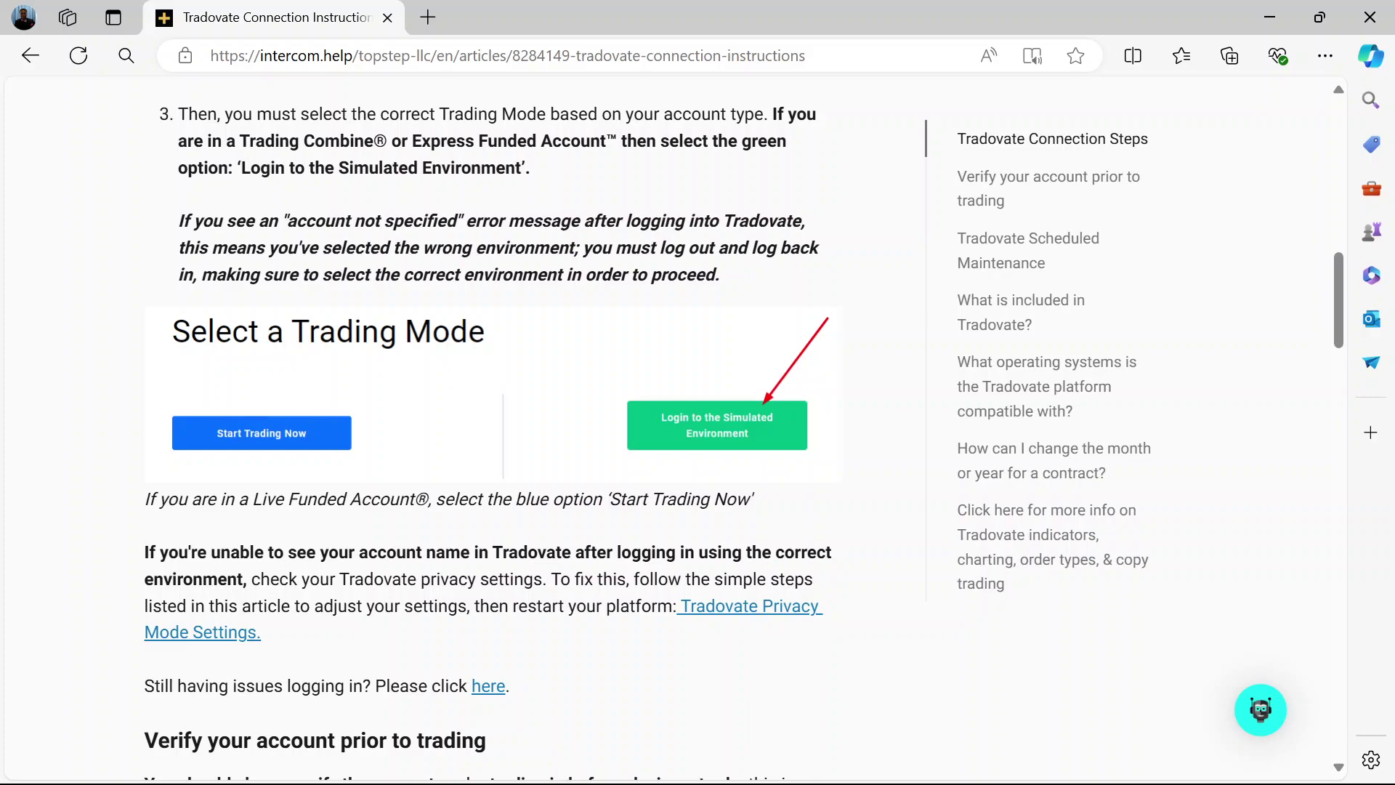
pyautogui.scroll(-3, 303, 587)
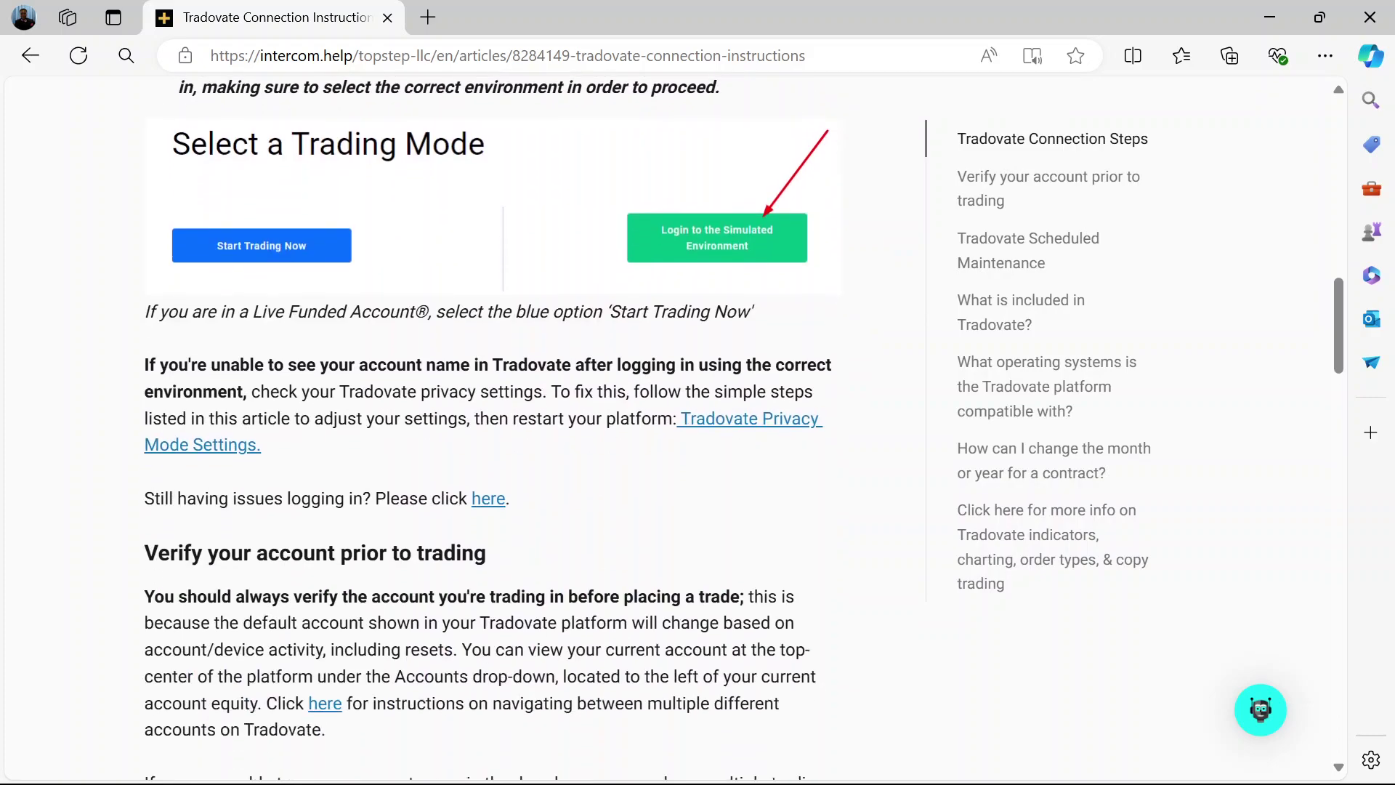
pyautogui.scroll(-2, 303, 586)
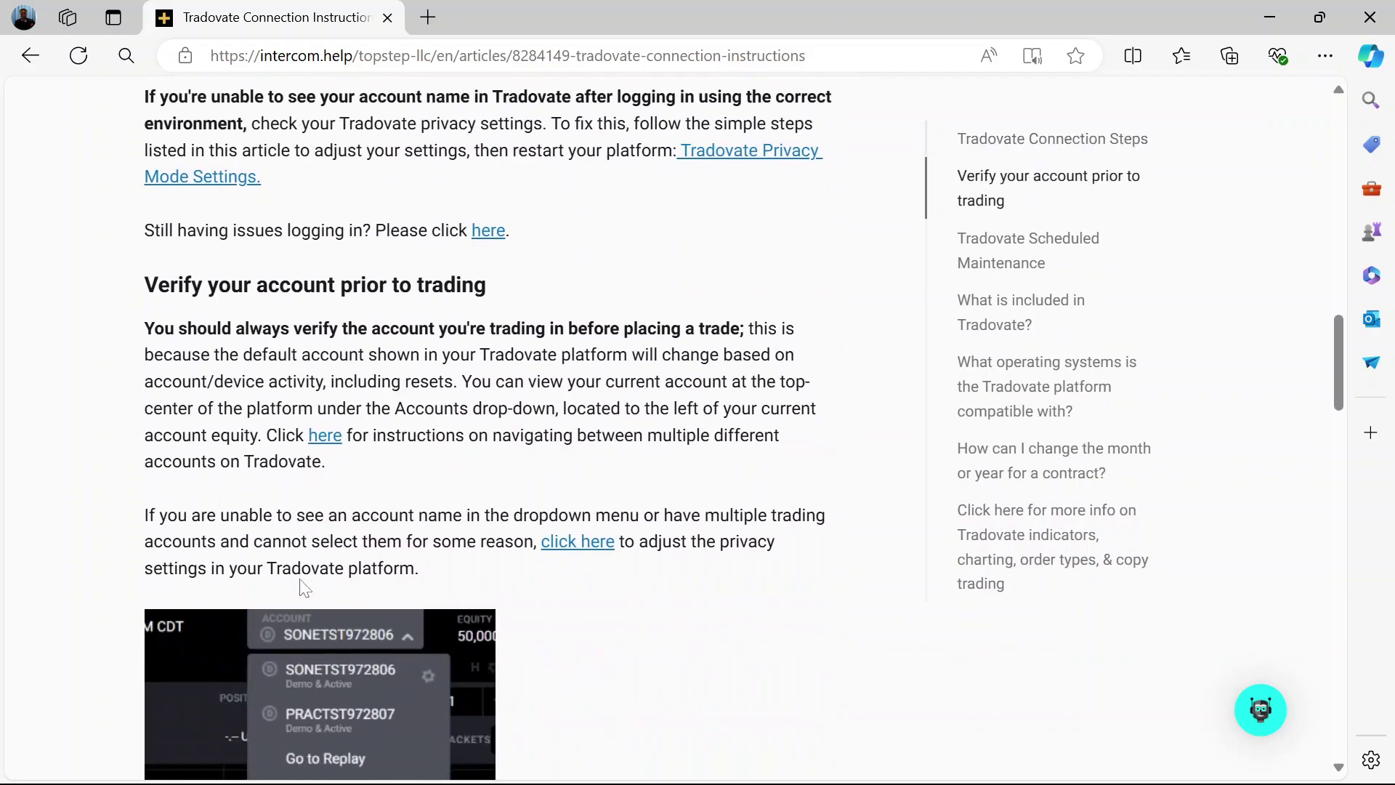
pyautogui.scroll(-3, 302, 586)
pyautogui.scroll(3, 303, 586)
pyautogui.scroll(5, 304, 586)
pyautogui.scroll(3, 303, 586)
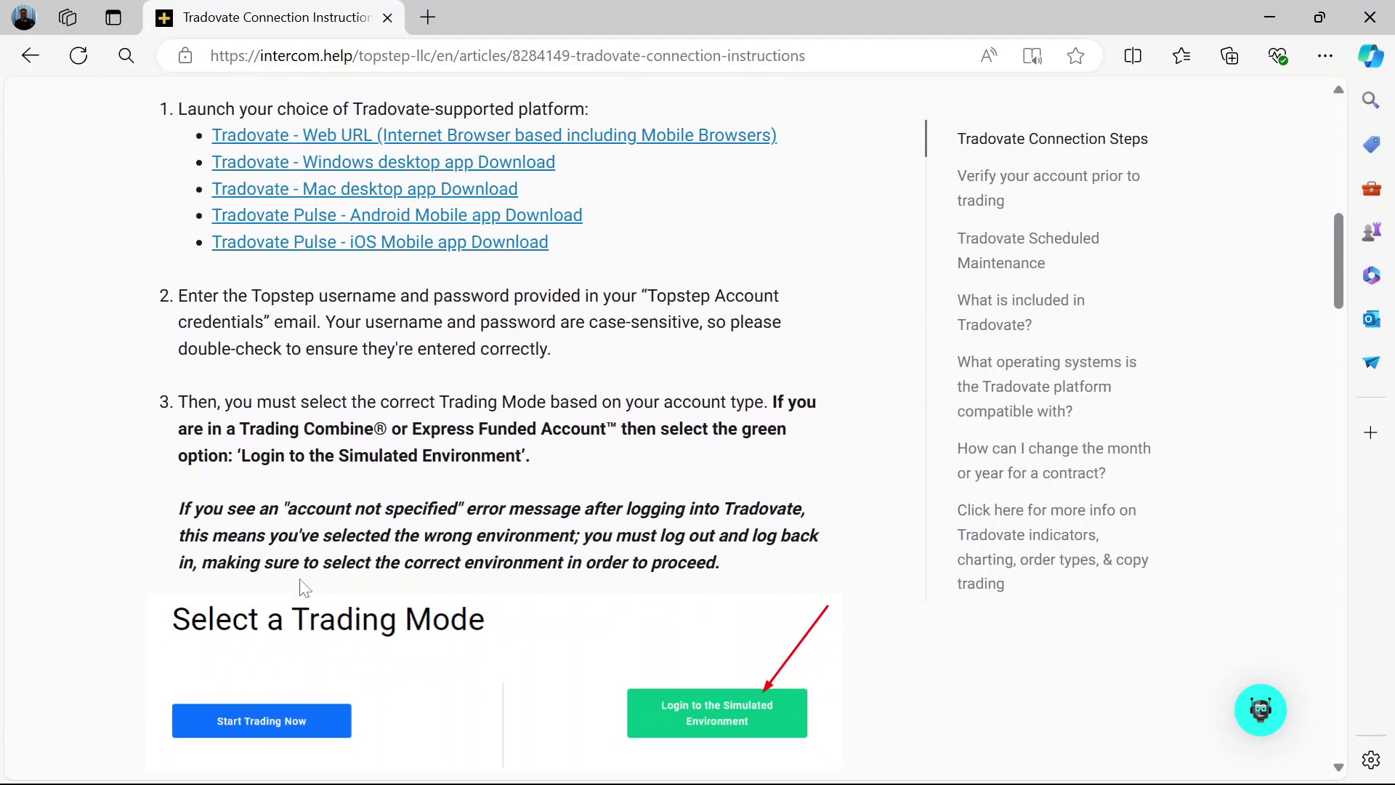
pyautogui.scroll(1, 303, 586)
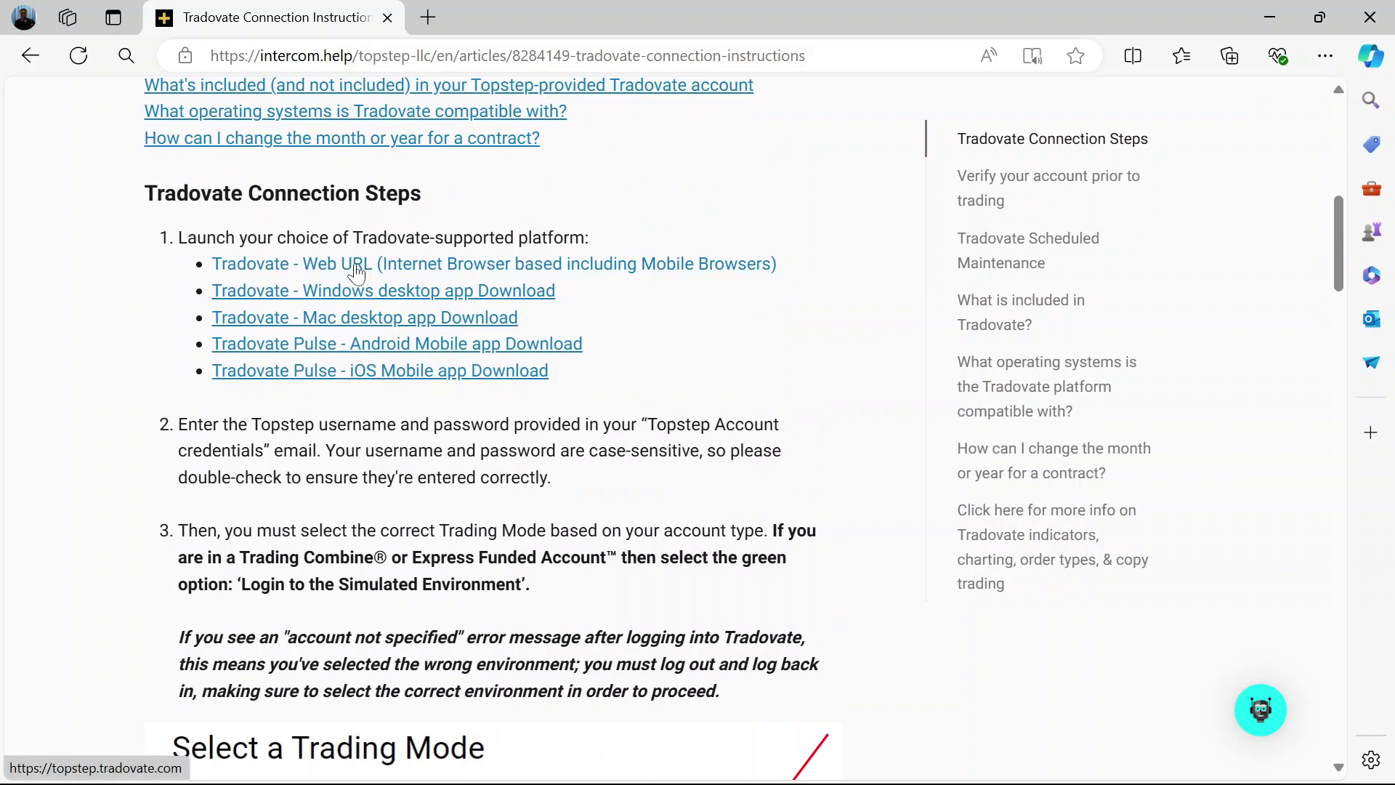
pyautogui.scroll(3, 348, 372)
pyautogui.scroll(2, 350, 435)
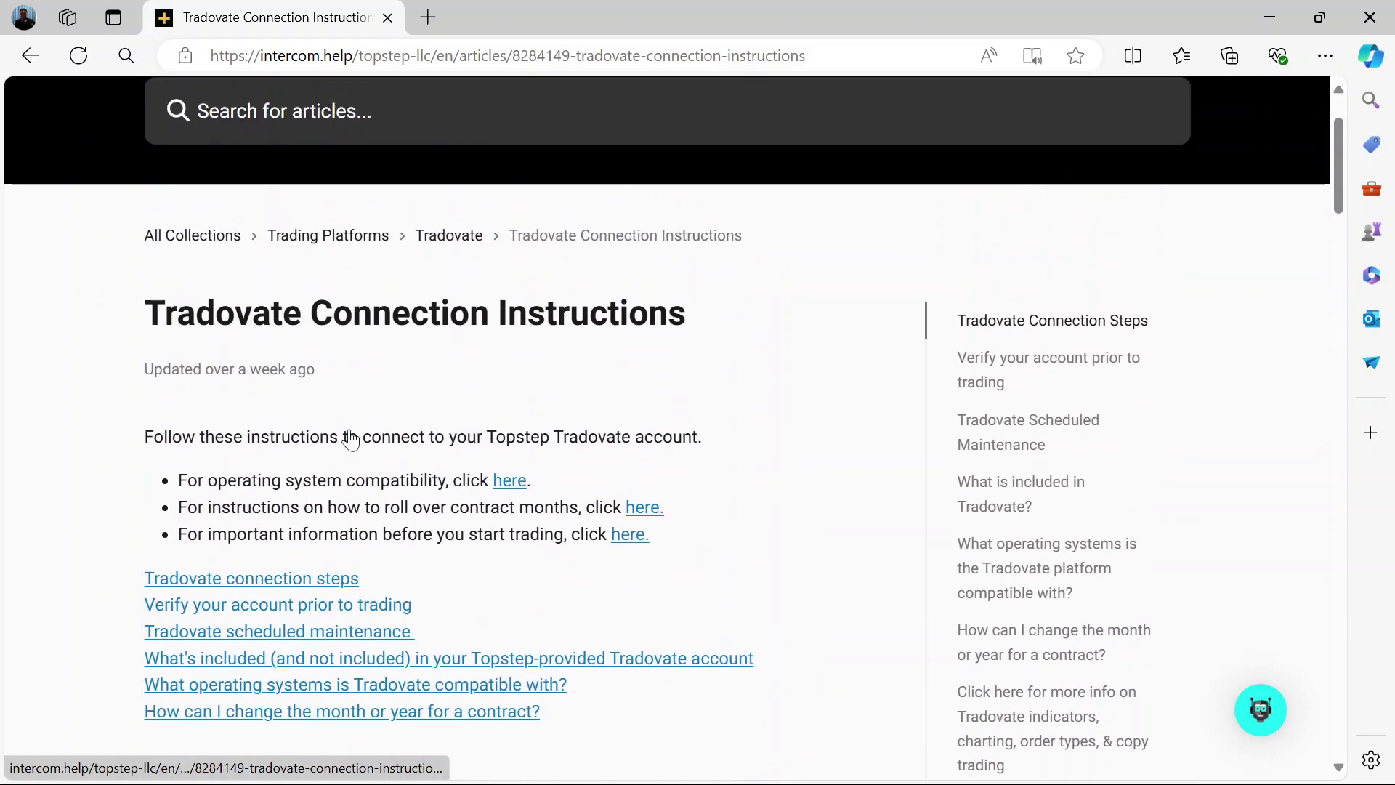